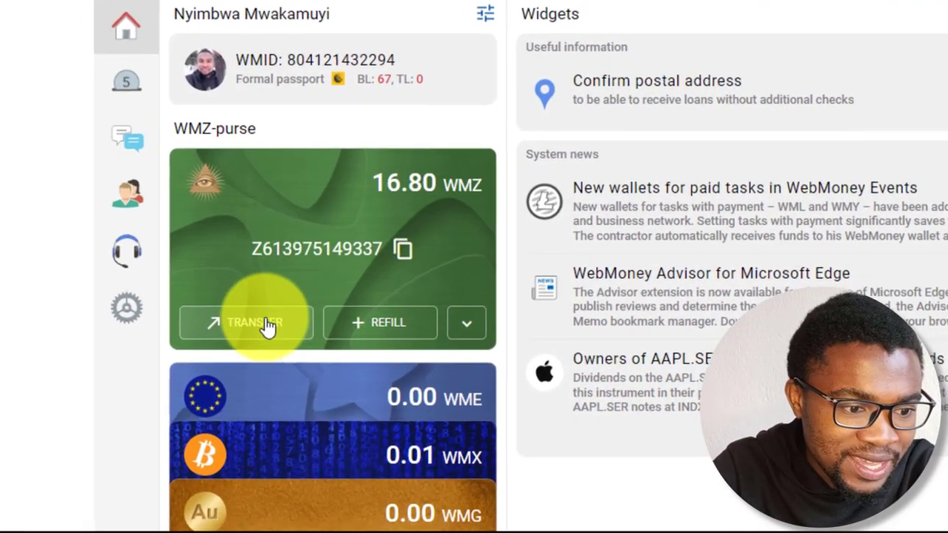
# Step: Browse the WMZ purse transfer destinations, then open the Personal services menu on the WebMoney Transfer homepage
pyautogui.click(212, 368)
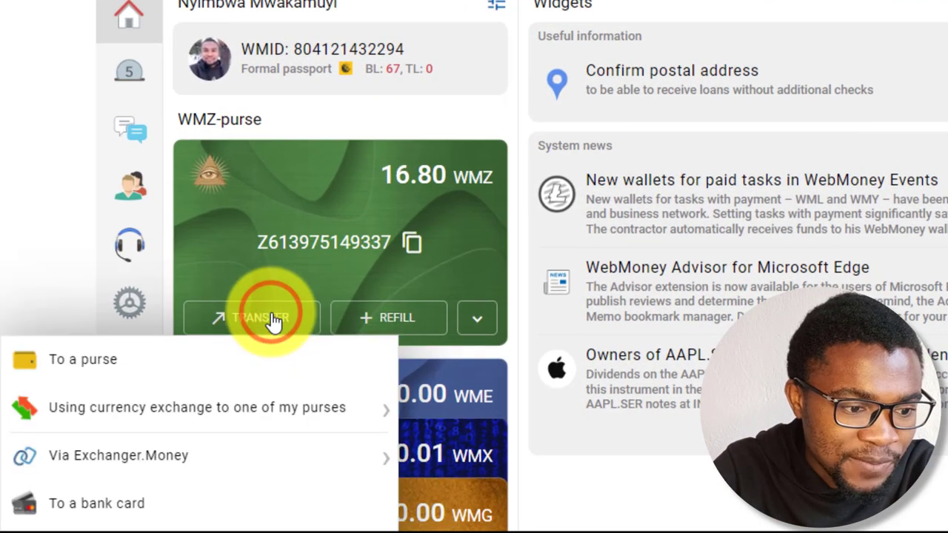
pyautogui.press('Down')
pyautogui.press('Down')
pyautogui.press('Down')
pyautogui.press('Down')
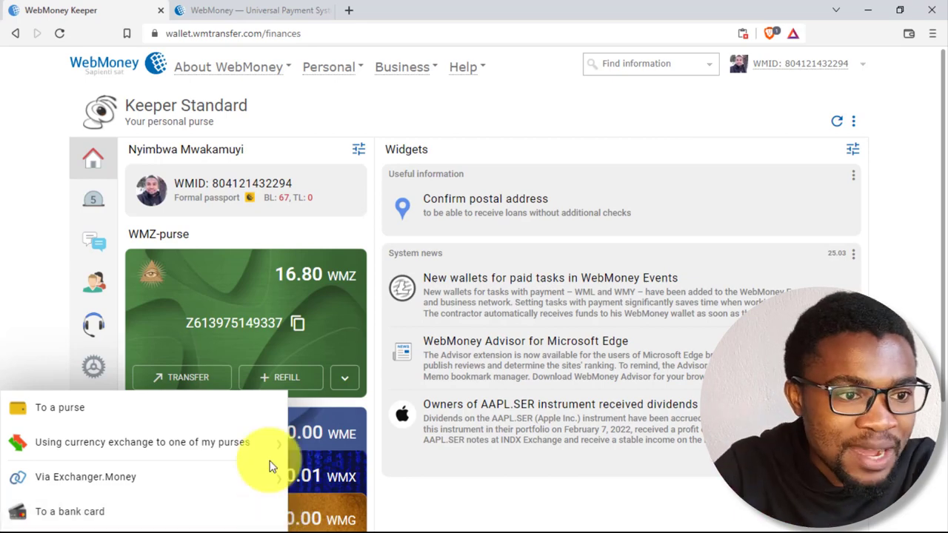
pyautogui.click(264, 12)
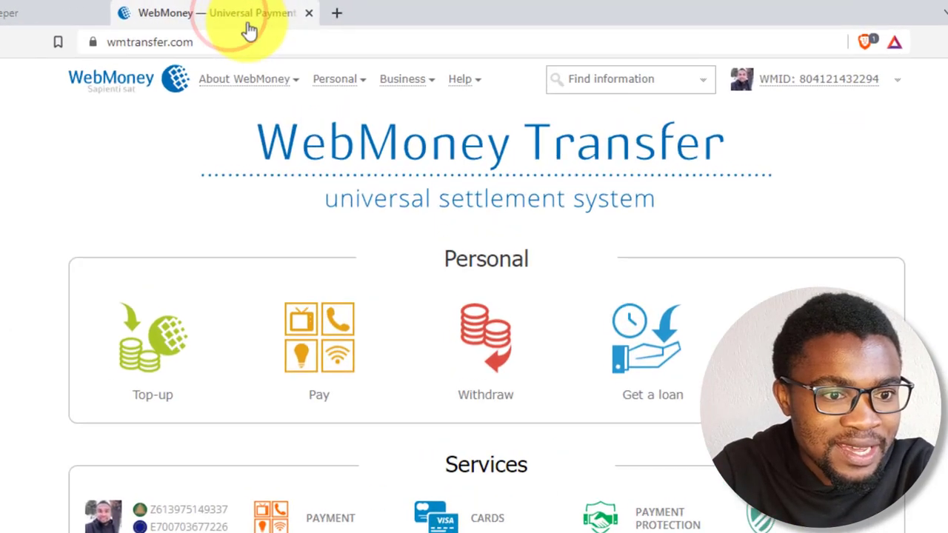
pyautogui.click(362, 63)
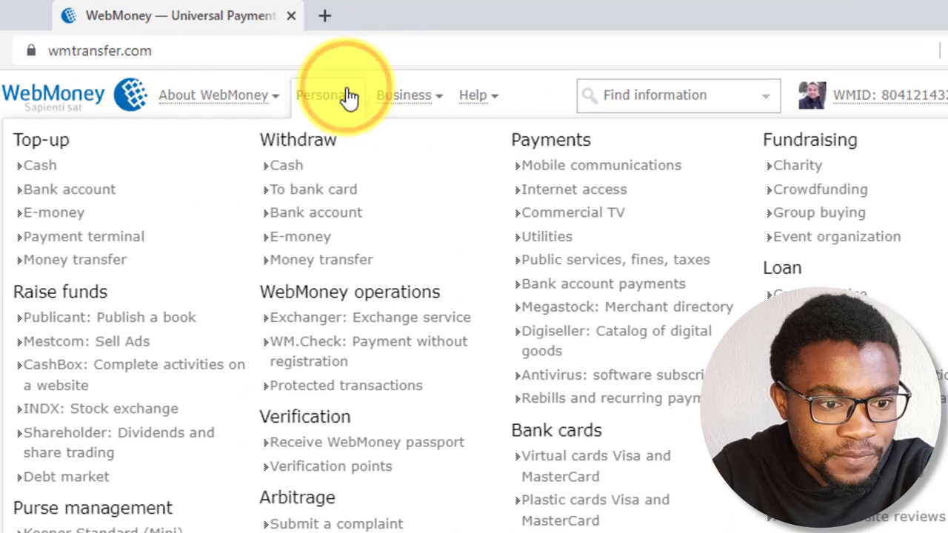
# Step: Open the Withdraw to bank card service and enter the card number
pyautogui.click(307, 192)
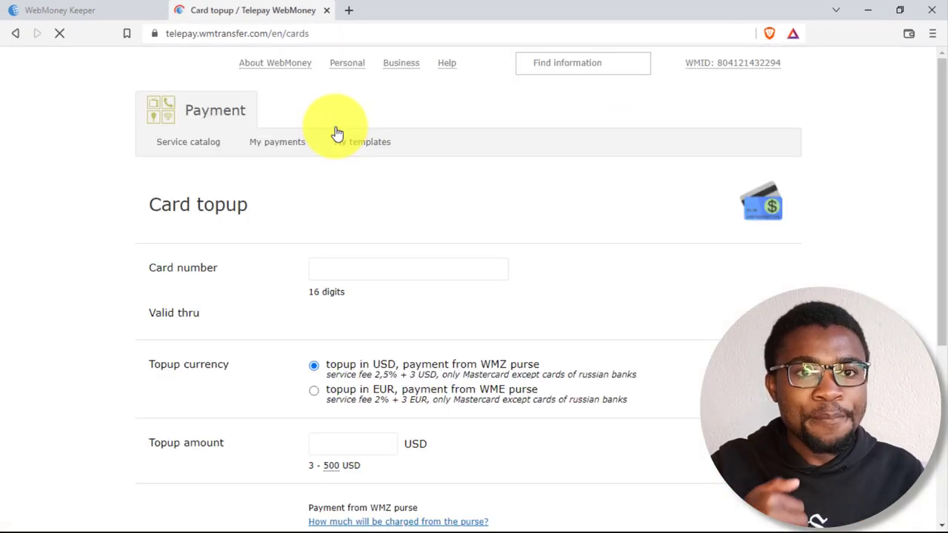
pyautogui.scroll(-1, 306, 275)
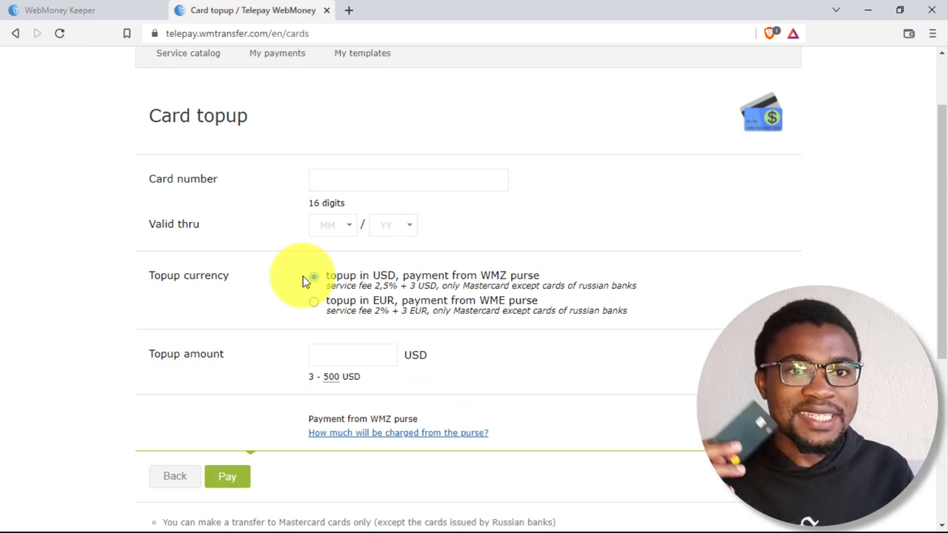
pyautogui.click(339, 182)
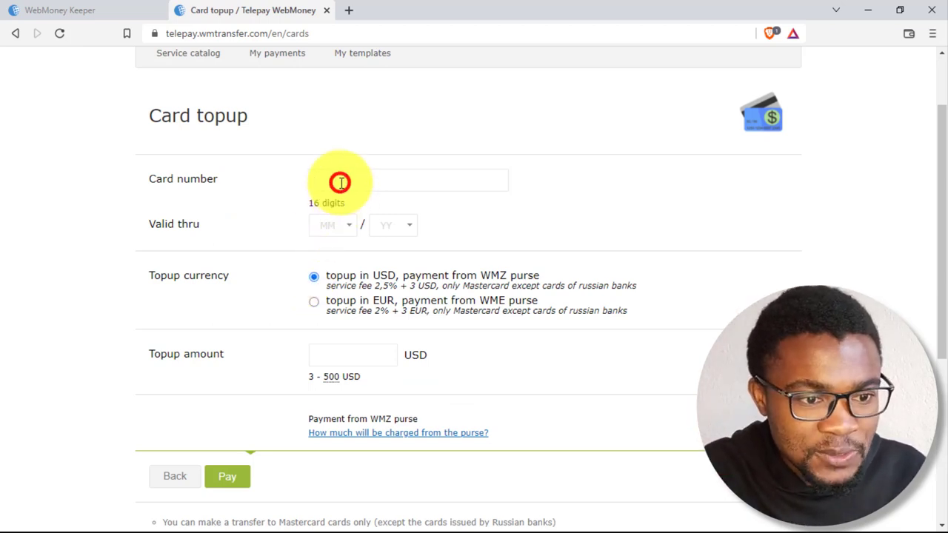
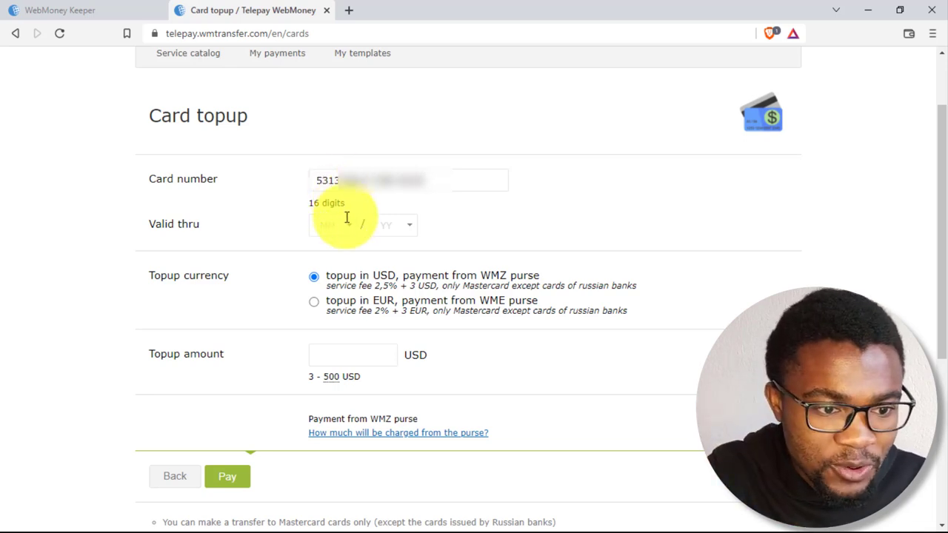
# Step: Set the card expiry to 08 / 28 and submit the 10 USD card payment
pyautogui.press('Tab')
pyautogui.write('08')
pyautogui.press('Tab')
pyautogui.write('28')
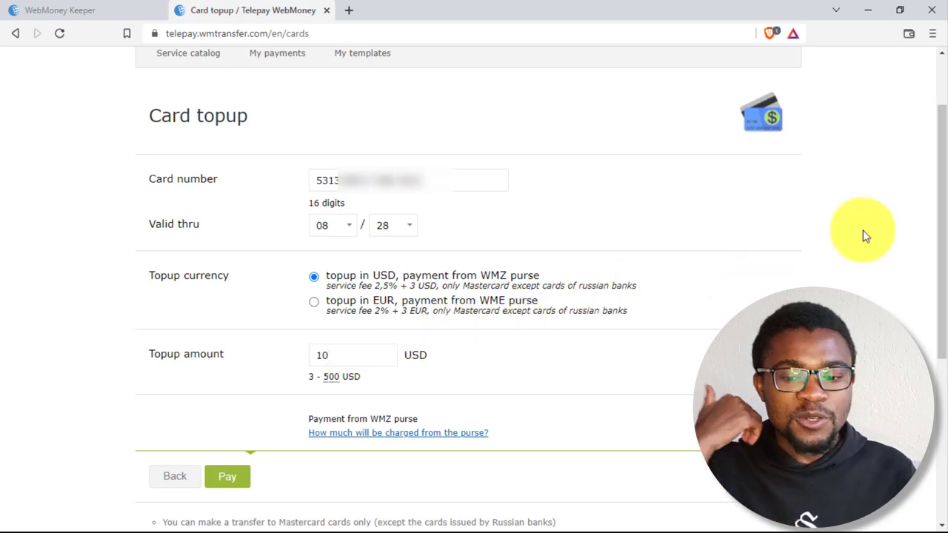
pyautogui.moveTo(942, 205)
pyautogui.mouseDown()
pyautogui.moveTo(944, 222)
pyautogui.moveTo(935, 111)
pyautogui.moveTo(937, 215)
pyautogui.mouseUp()
pyautogui.click(212, 405)
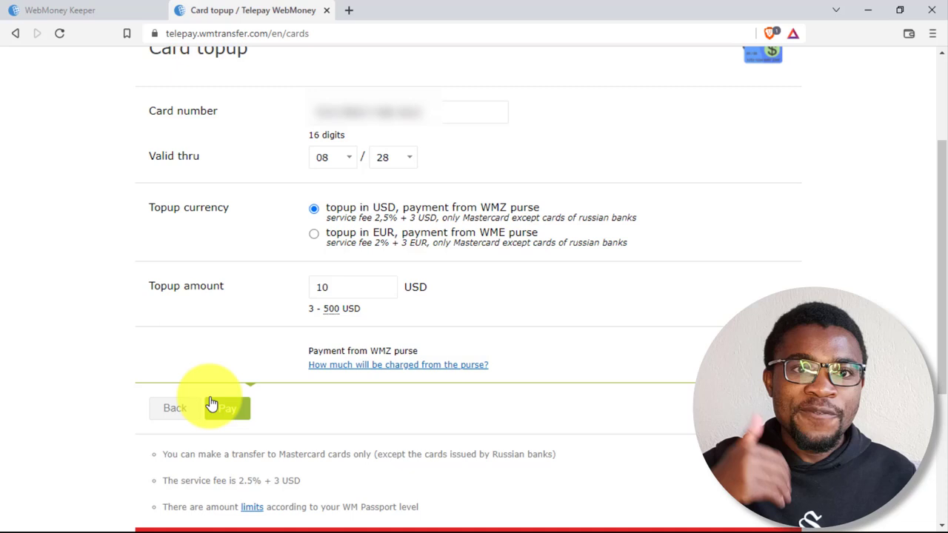
# Step: Check and select the total amount to be charged from the purse
pyautogui.click(384, 365)
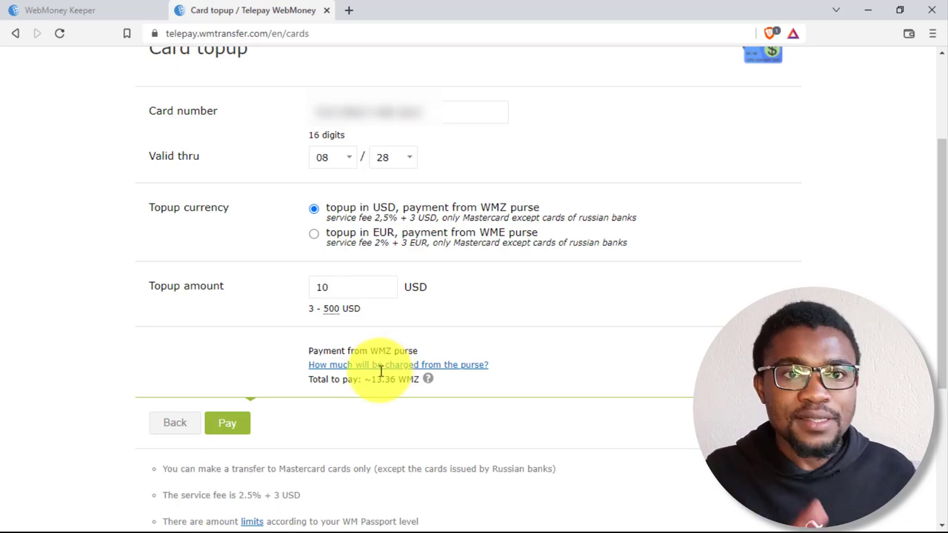
pyautogui.moveTo(372, 380); pyautogui.dragTo(404, 381)
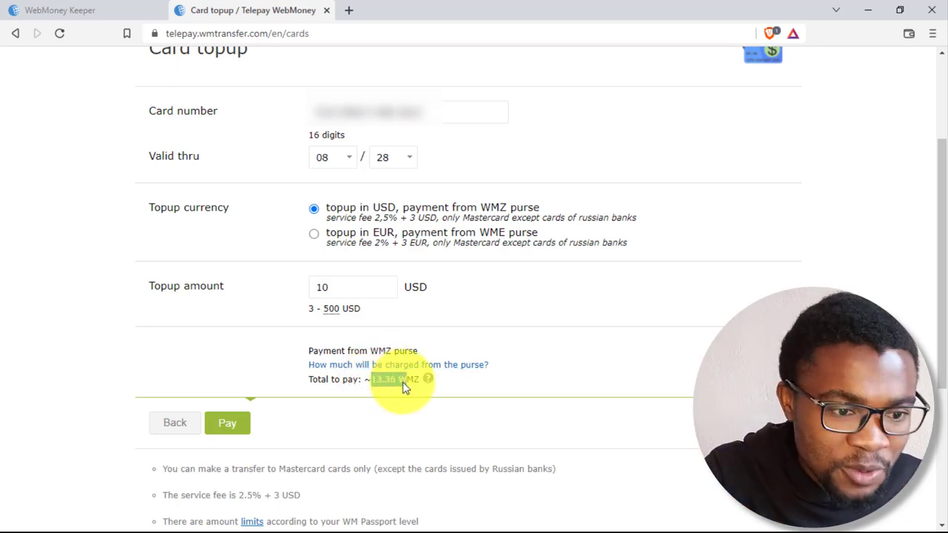
pyautogui.moveTo(405, 382); pyautogui.dragTo(377, 398)
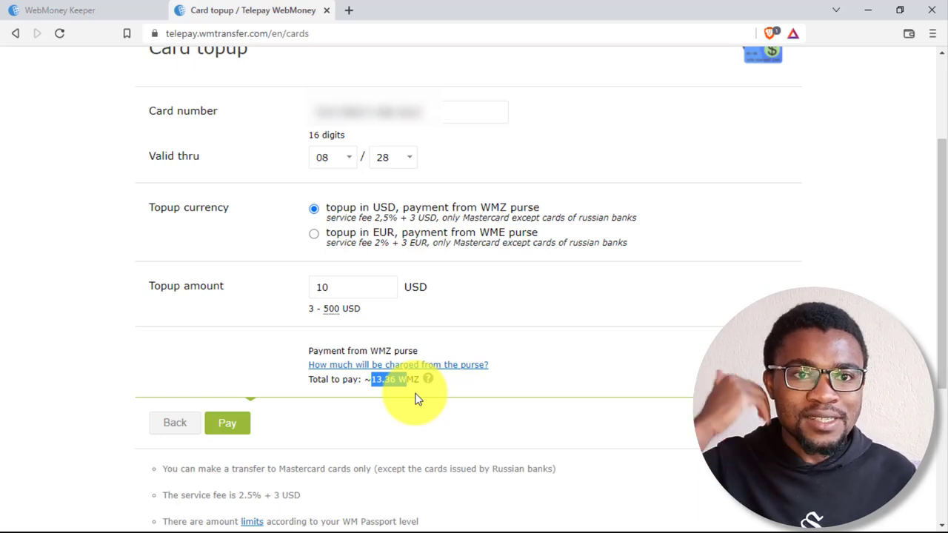
# Step: Change the topup amount to 100, review the 106.35 total, then reduce it to 10
pyautogui.click(338, 287)
pyautogui.press('BackSpace')
pyautogui.press('BackSpace')
pyautogui.write('100')
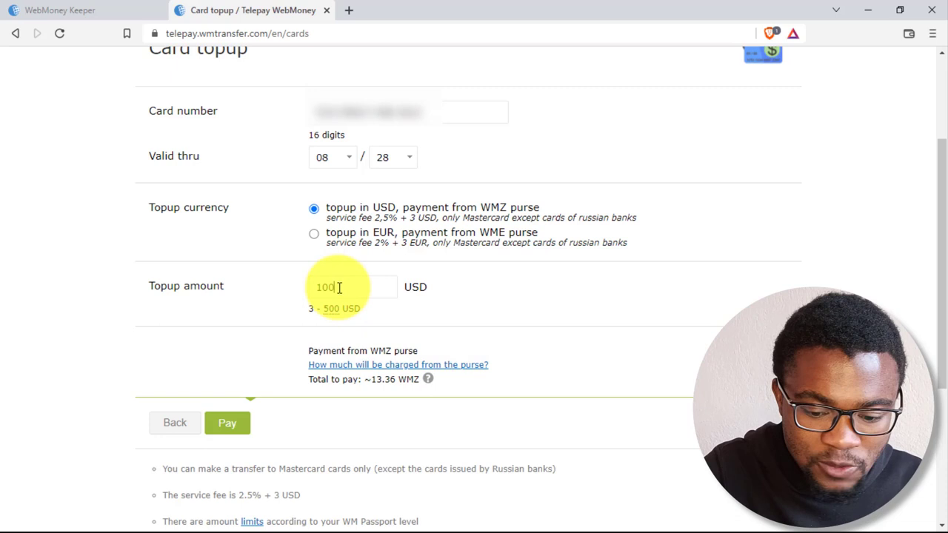
pyautogui.click(399, 367)
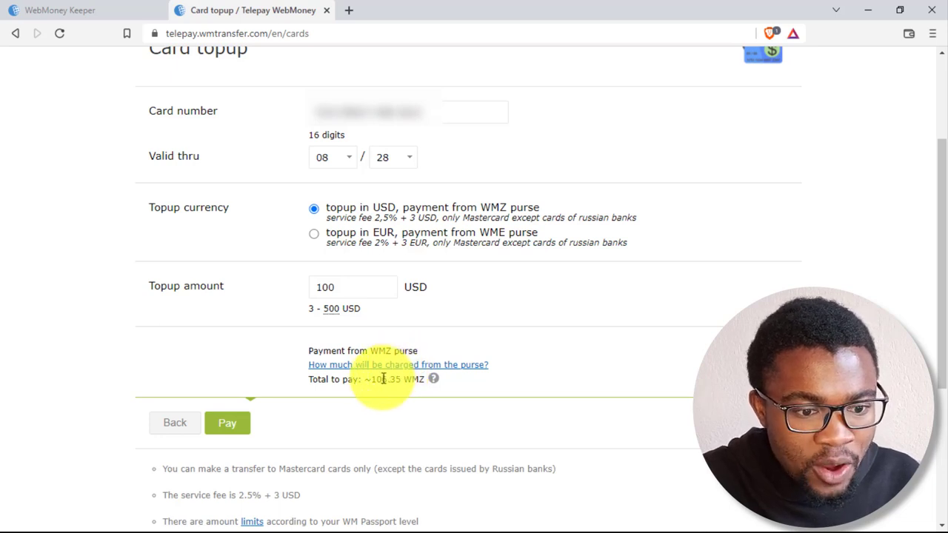
pyautogui.moveTo(371, 379); pyautogui.dragTo(404, 382)
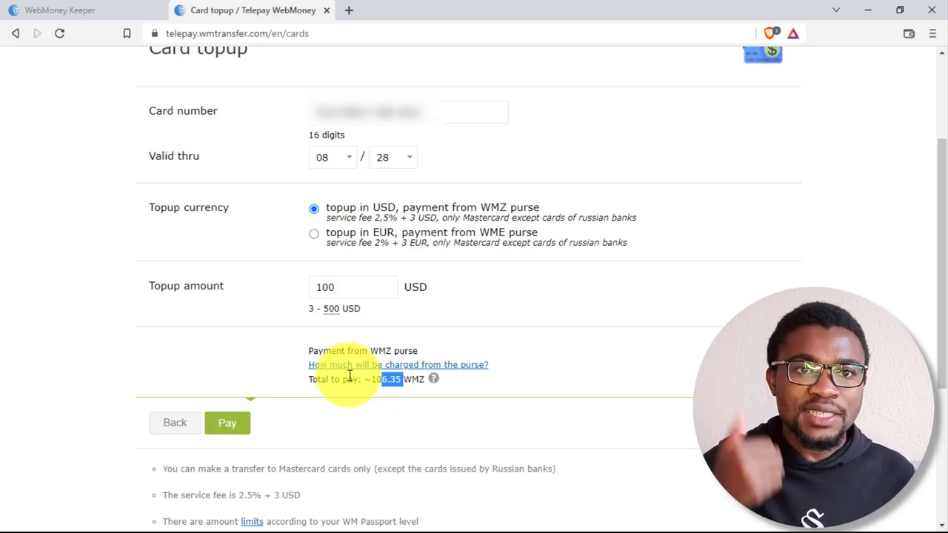
pyautogui.click(356, 296)
pyautogui.press('BackSpace')
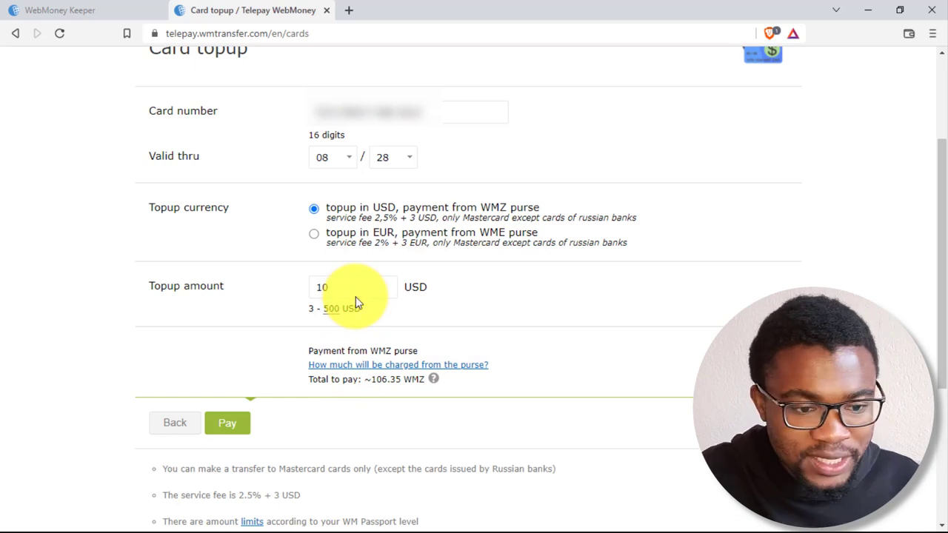
# Step: Submit the 10 USD topup and accept the terms of the offer
pyautogui.click(234, 426)
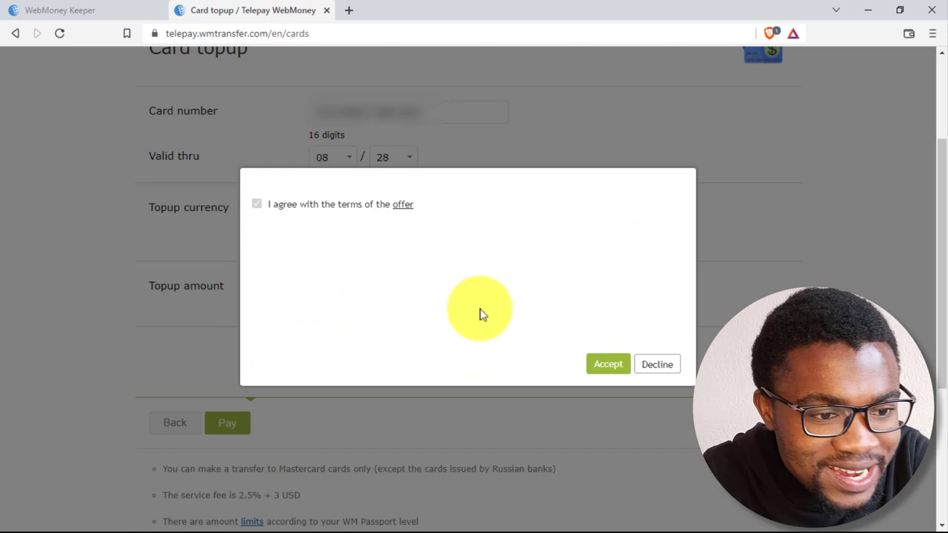
pyautogui.click(257, 207)
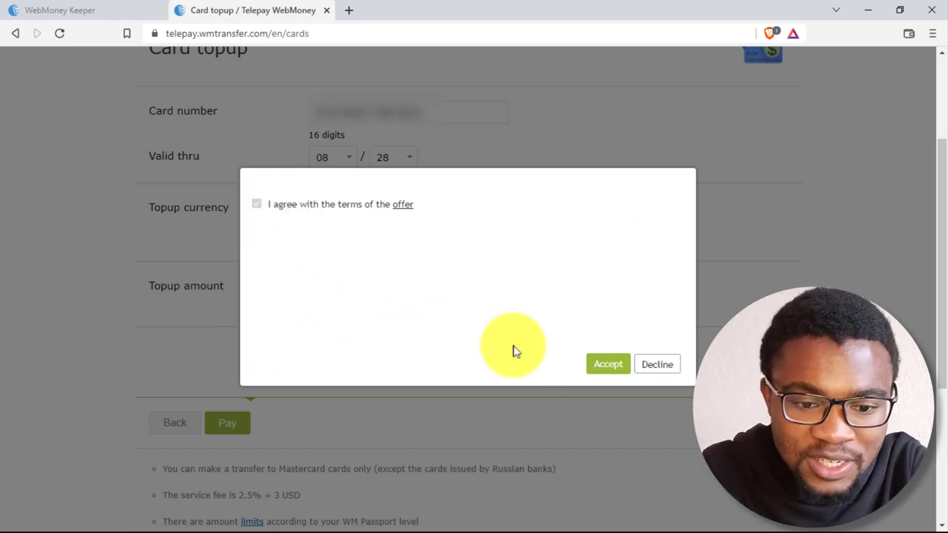
pyautogui.click(604, 364)
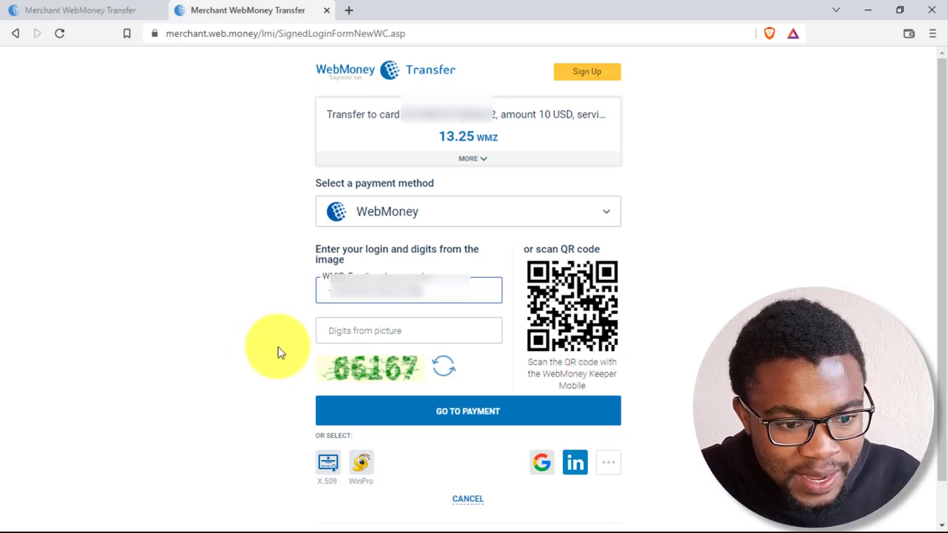
# Step: Enter the digits from the picture and submit the WMID login
pyautogui.click(371, 333)
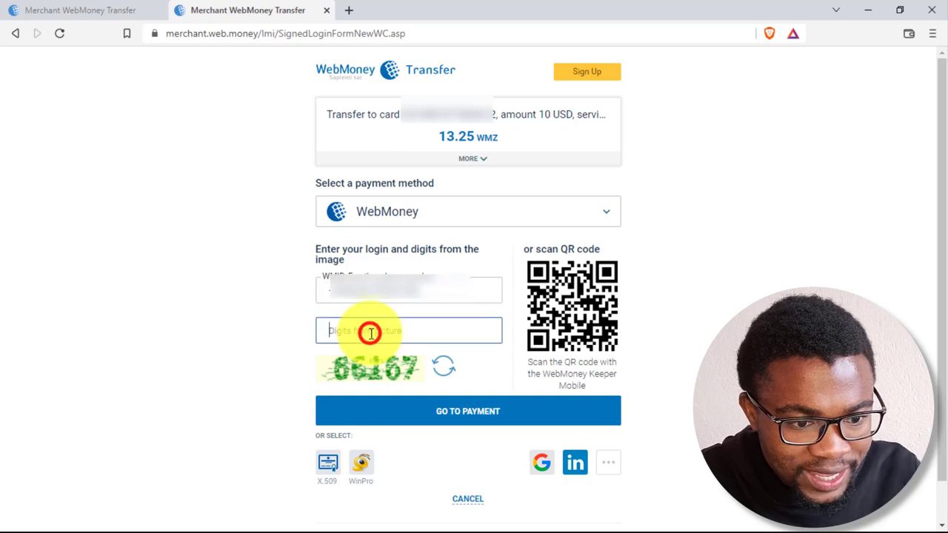
pyautogui.write('66167')
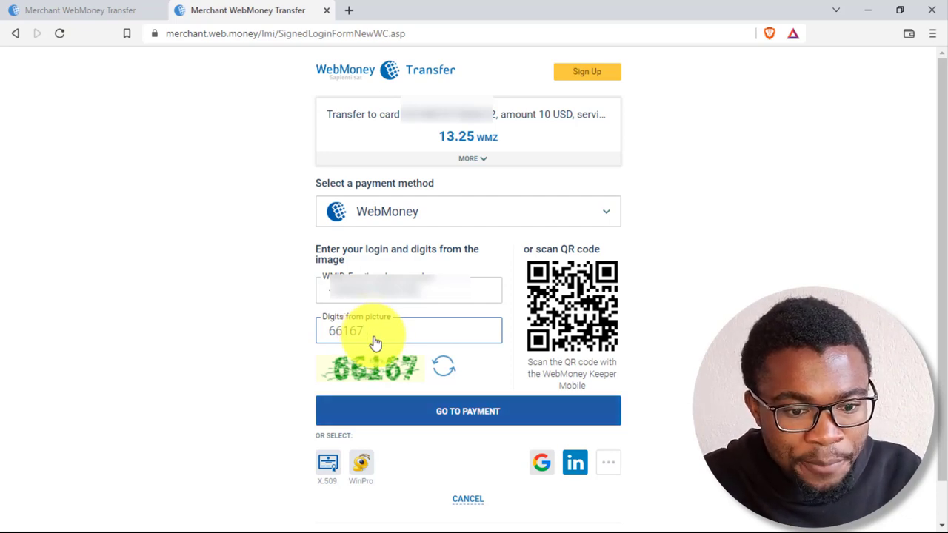
pyautogui.click(466, 410)
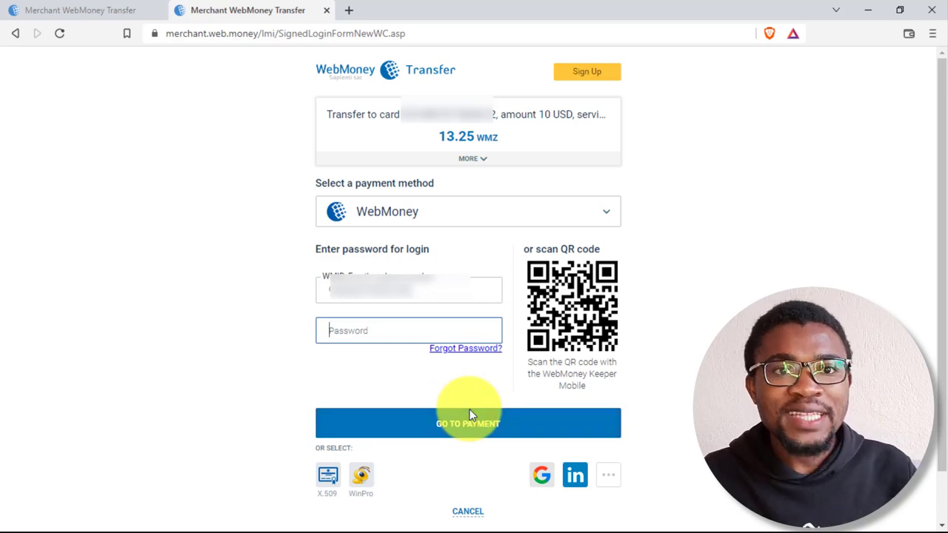
# Step: Enter the account password and proceed to the payment confirmation page
pyautogui.click(338, 328)
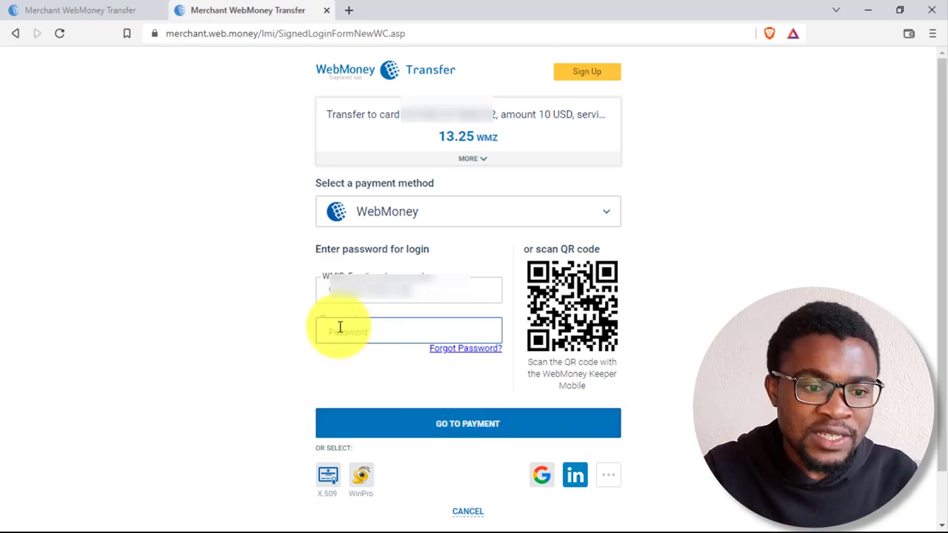
pyautogui.write('••')
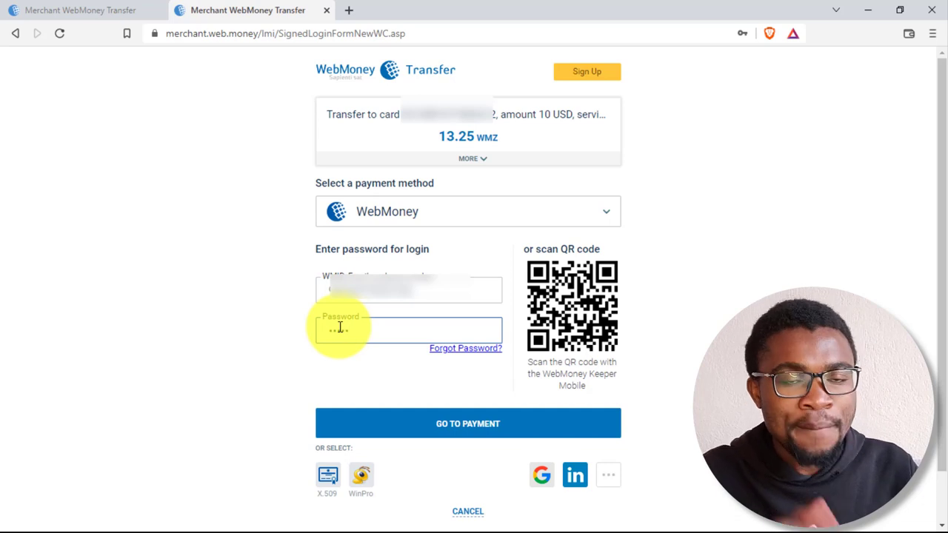
pyautogui.click(339, 327)
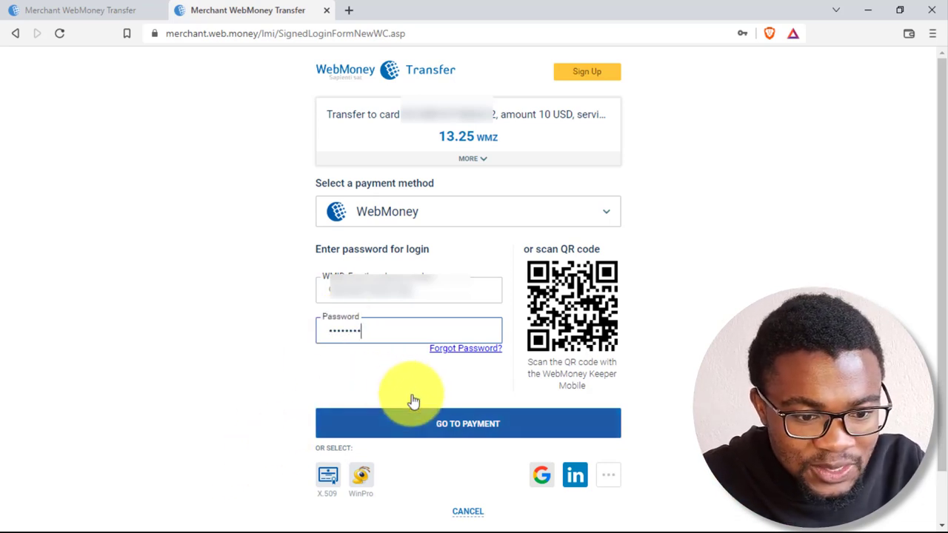
pyautogui.click(449, 423)
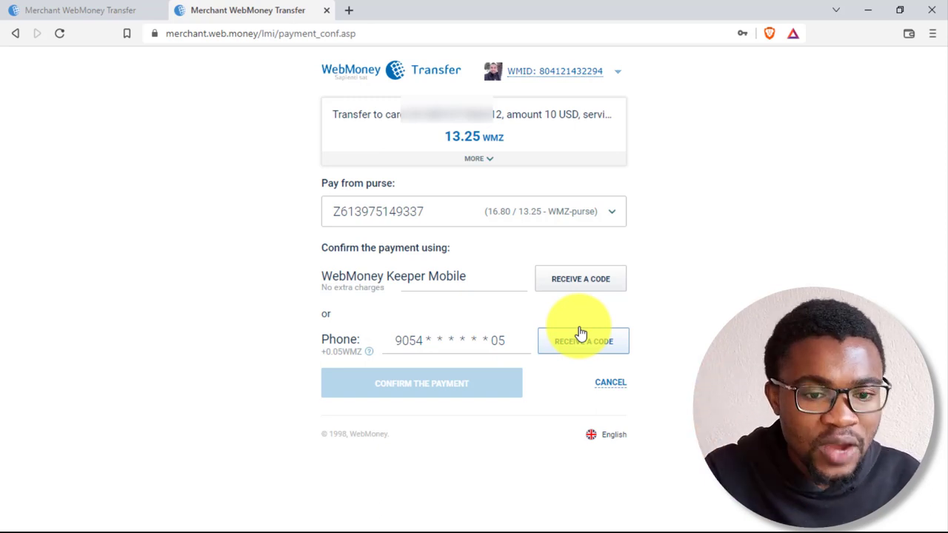
# Step: Request a phone confirmation code, enter the received code, and confirm the 13.25 WMZ payment
pyautogui.click(580, 333)
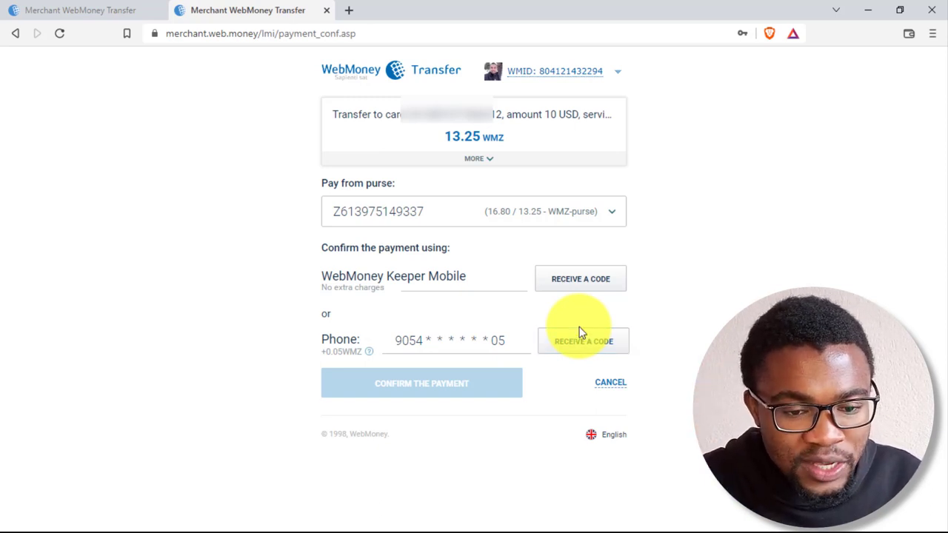
pyautogui.click(592, 344)
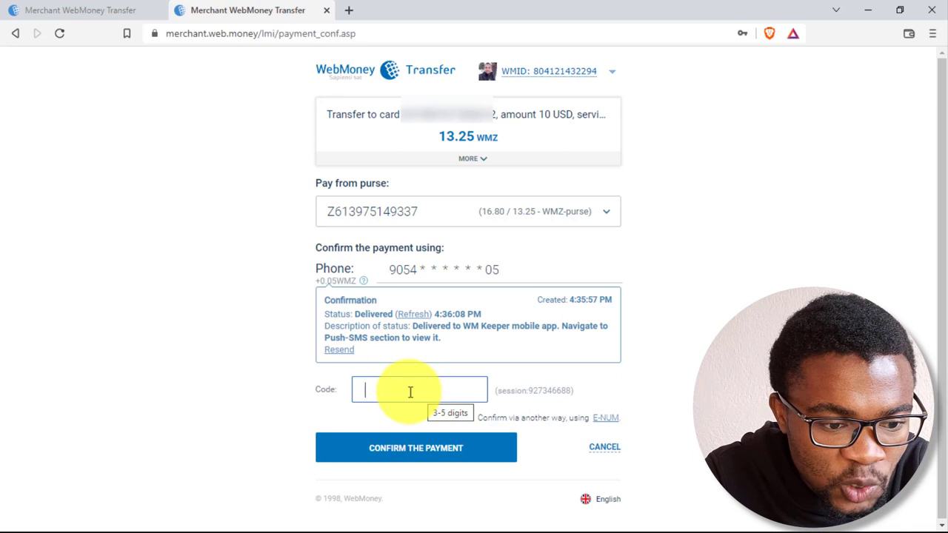
pyautogui.click(386, 388)
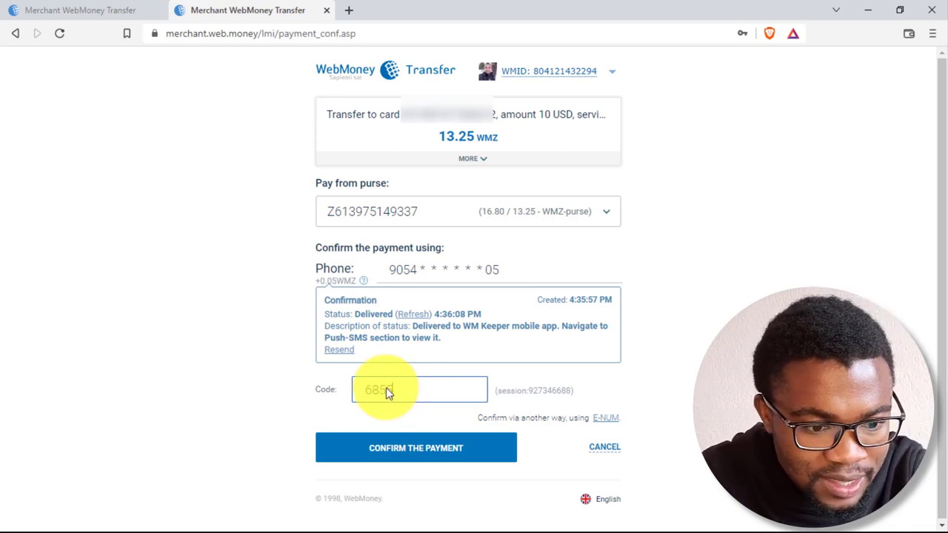
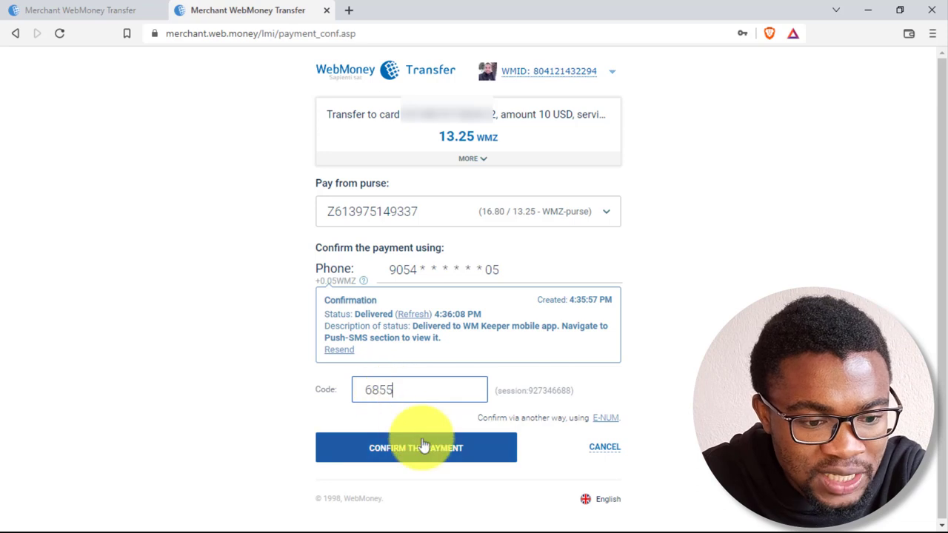
pyautogui.click(424, 448)
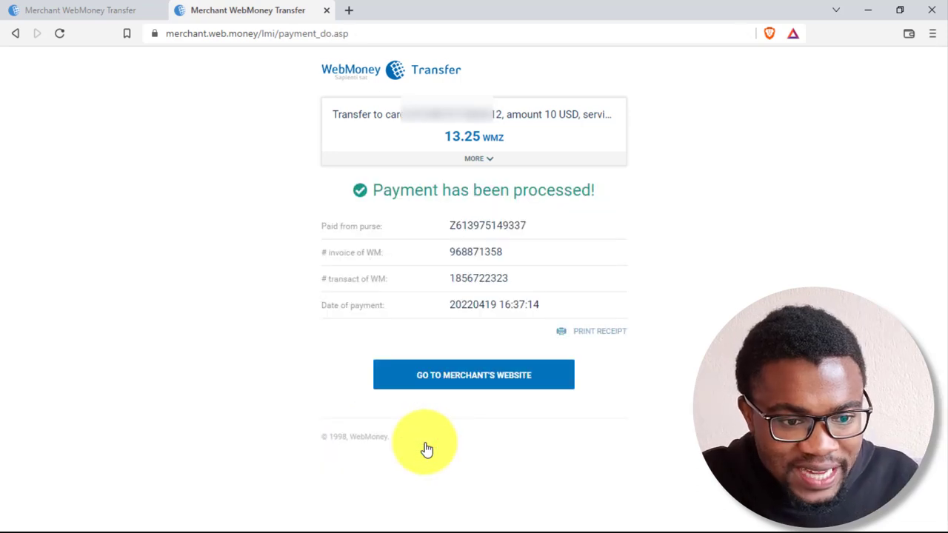